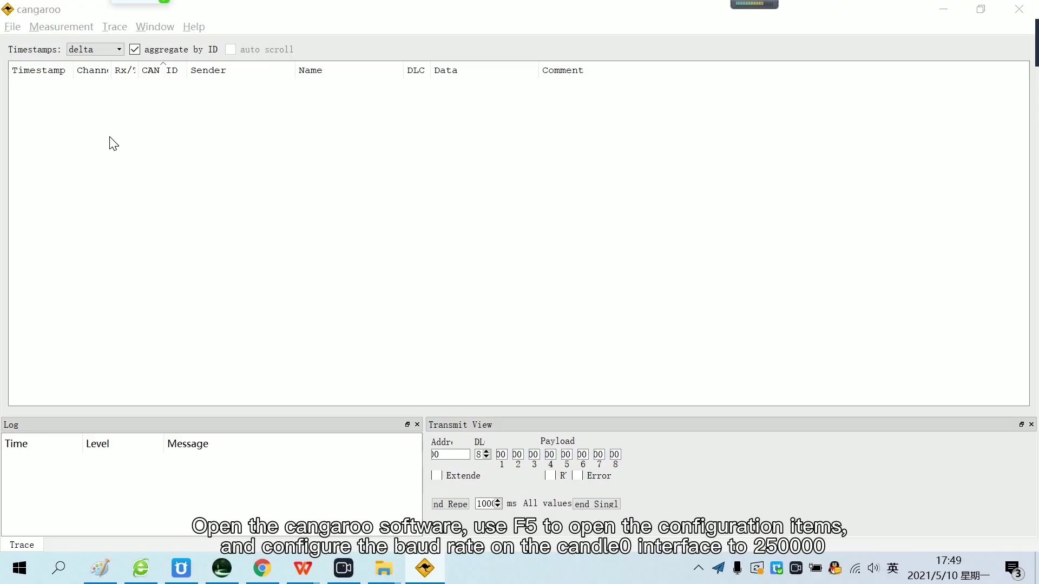
Step: Set the candle0 interface's bitrate to 250000 in the measurement setup and start the measurement
left_click(63, 28)
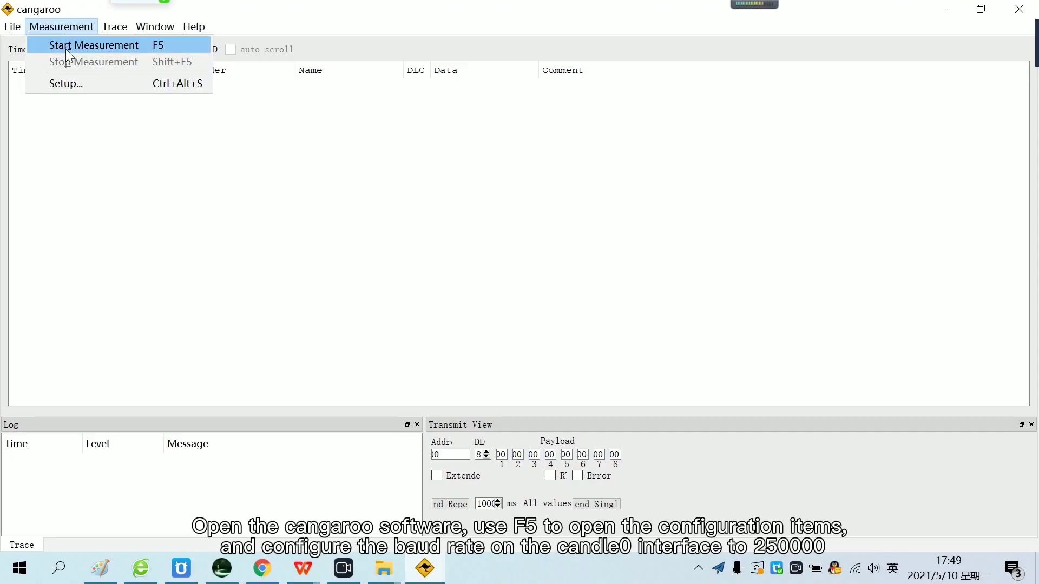
left_click(66, 45)
left_click(316, 98)
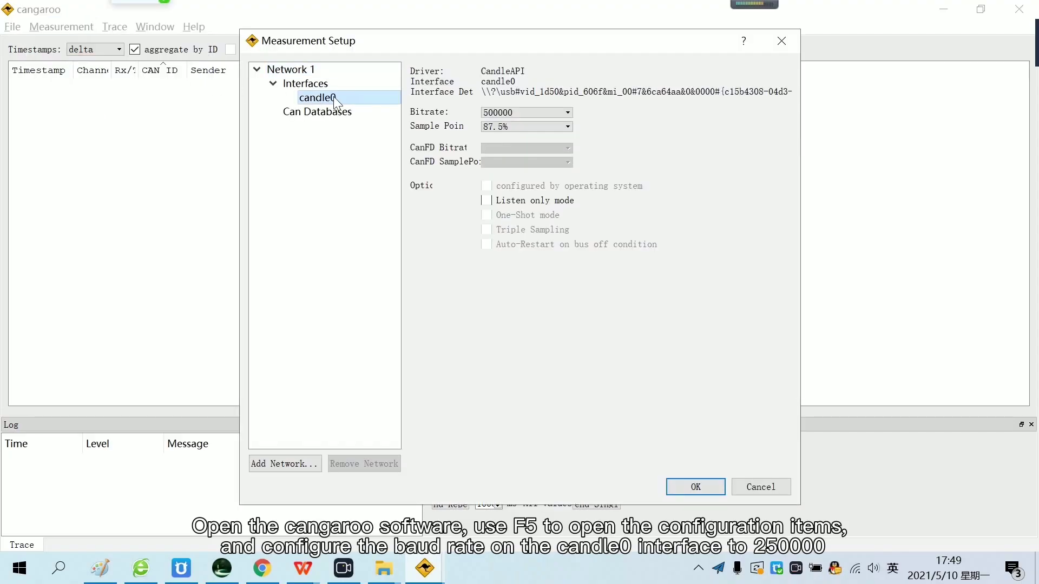
left_click(502, 117)
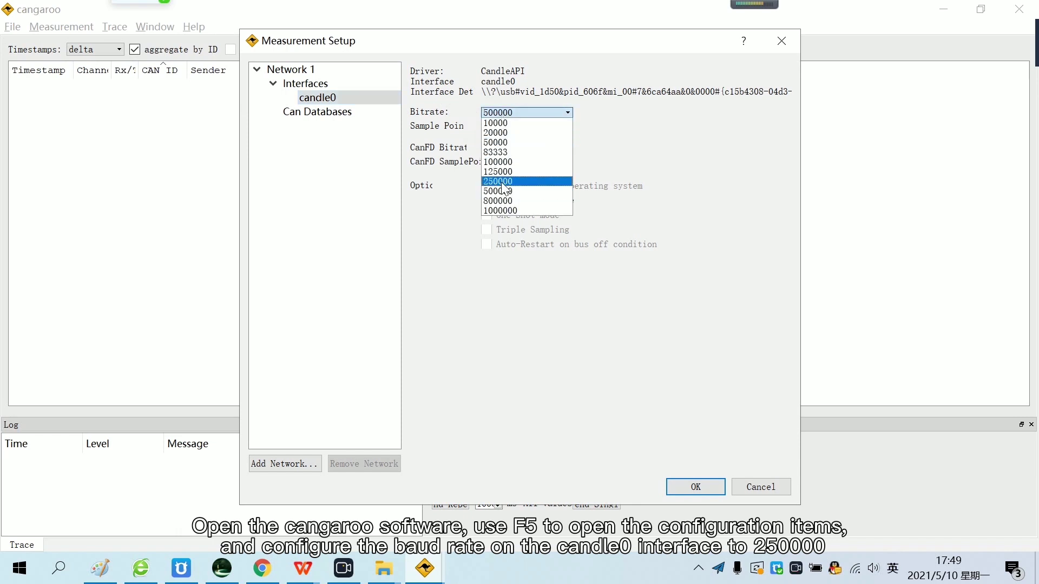
left_click(504, 183)
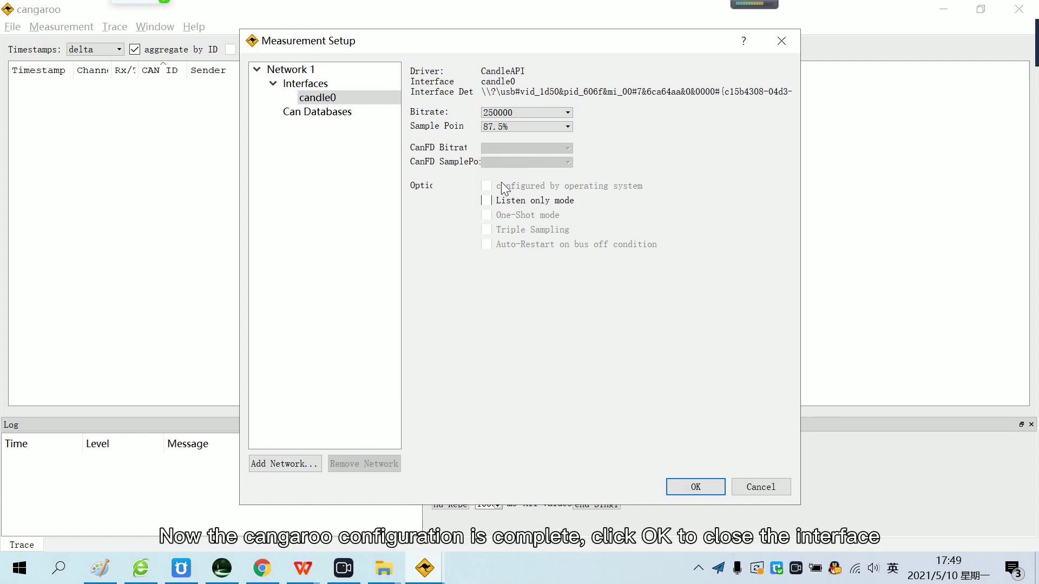
left_click(705, 488)
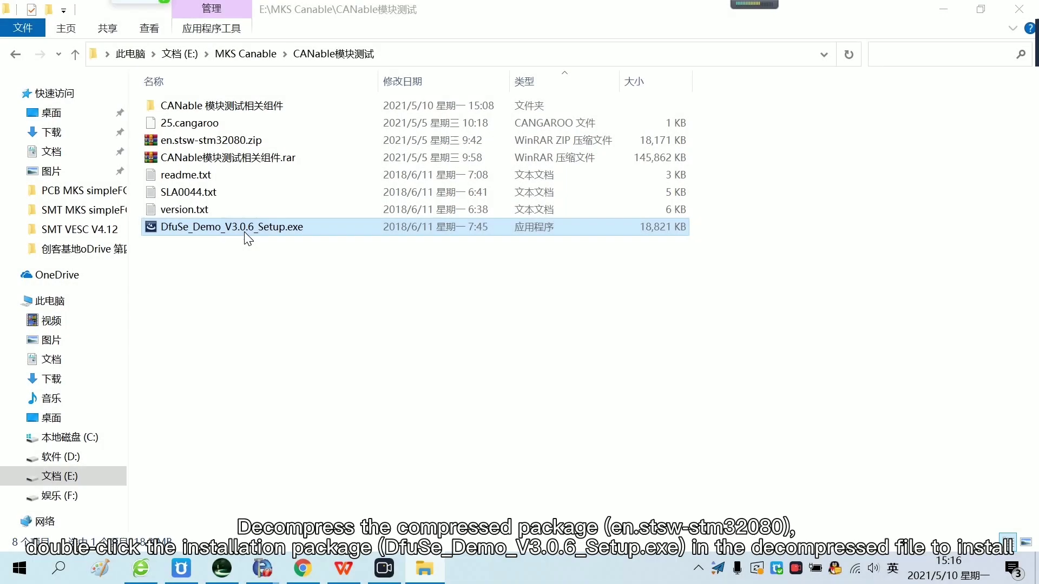
Step: Install DfuSe v3.0.6 from DfuSe_Demo_V3.0.6_Setup.exe with the default settings
double_click(244, 227)
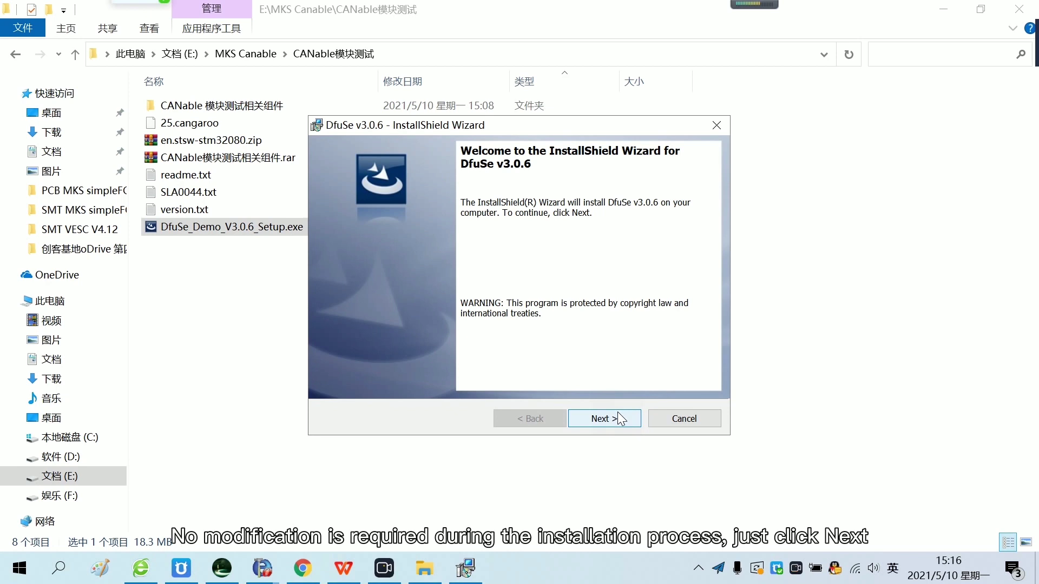
left_click(618, 418)
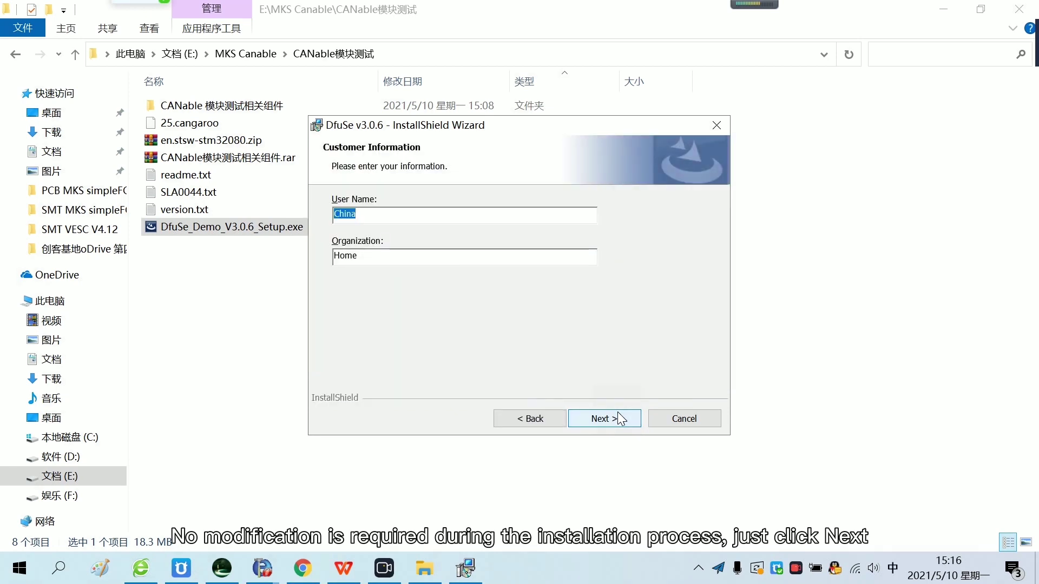
left_click(618, 411)
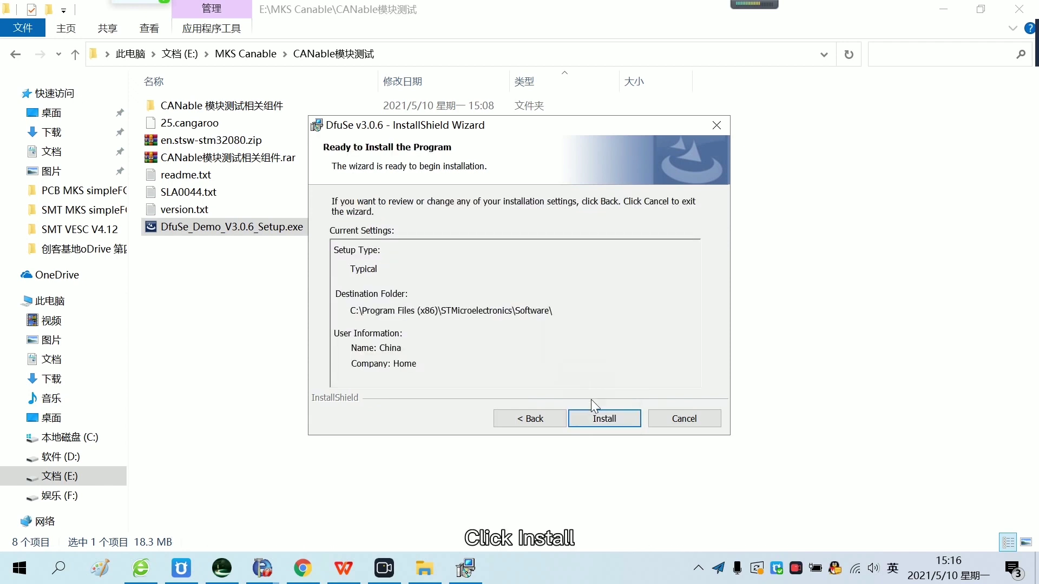
left_click(600, 425)
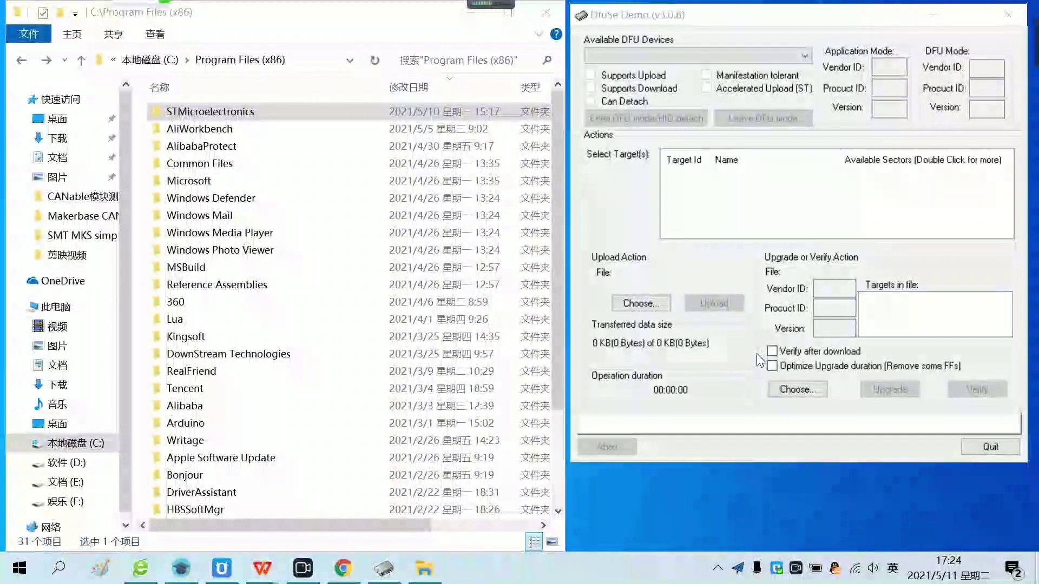
Step: Open the Win10 driver folder under C:\Program Files (x86)\STMicroelectronics\Software\DfuSe v3.0.6\Bin\Driver
left_click(760, 360)
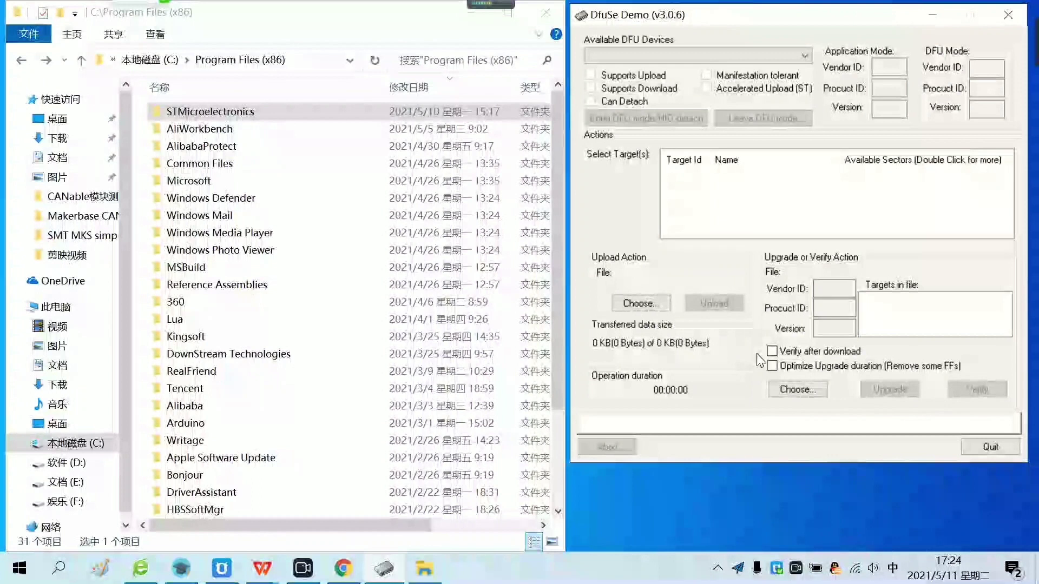
double_click(280, 110)
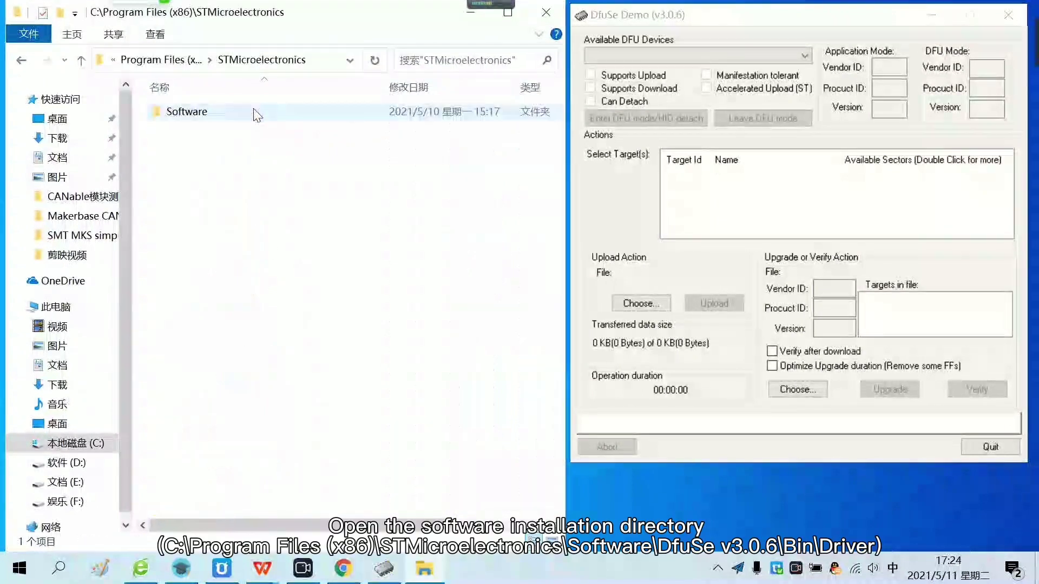
double_click(254, 110)
double_click(254, 111)
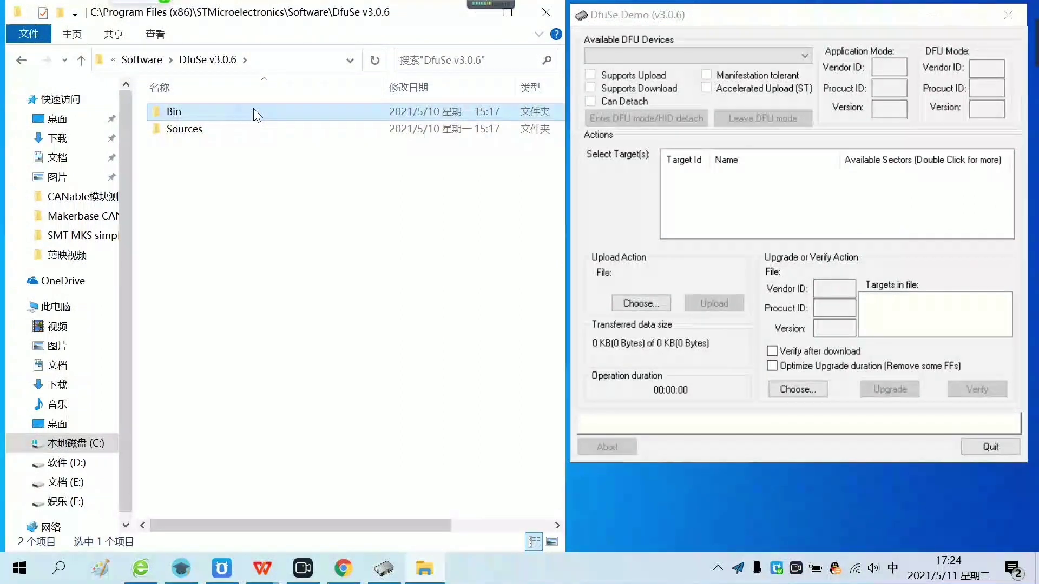
double_click(254, 111)
double_click(244, 131)
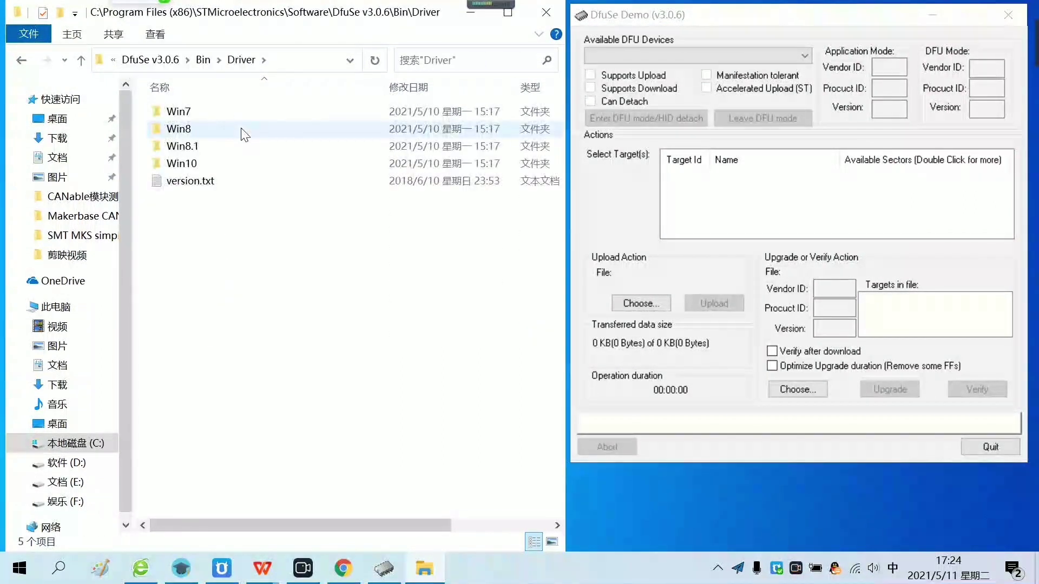
double_click(225, 168)
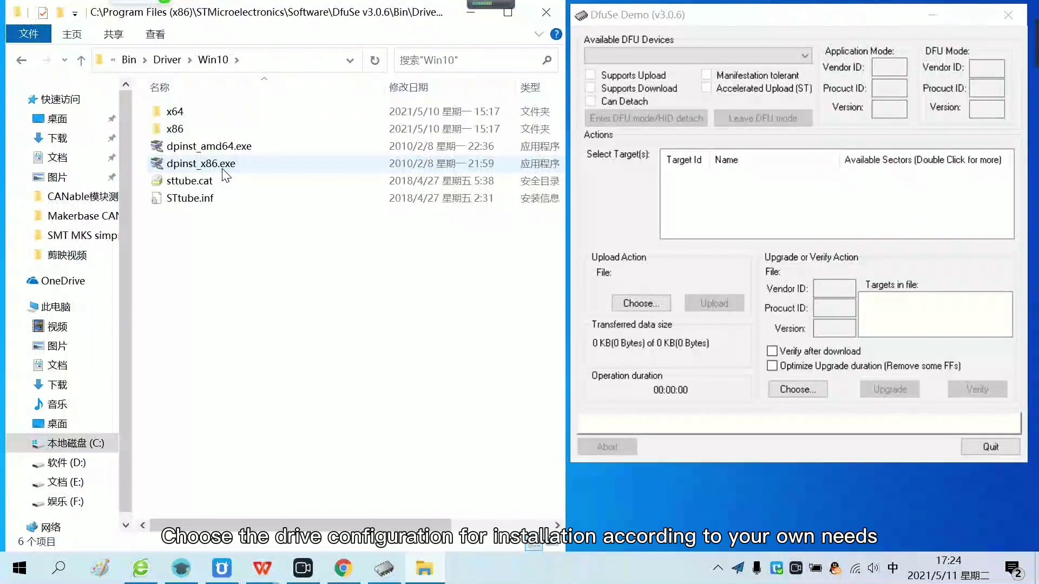
Step: Install the STMicroelectronics device driver with dpinst_amd64.exe and finish the wizard
double_click(236, 151)
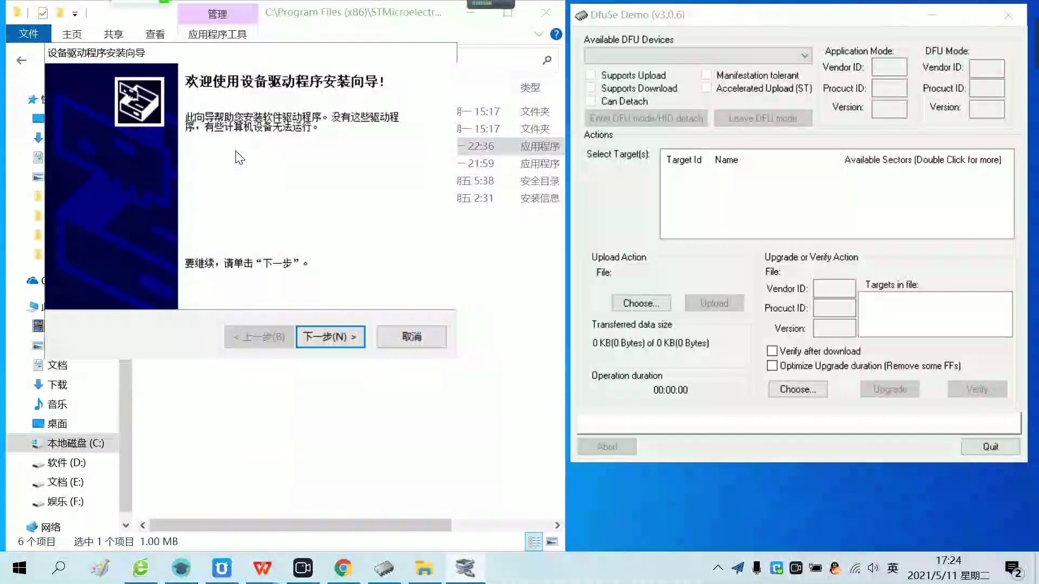
left_click(330, 337)
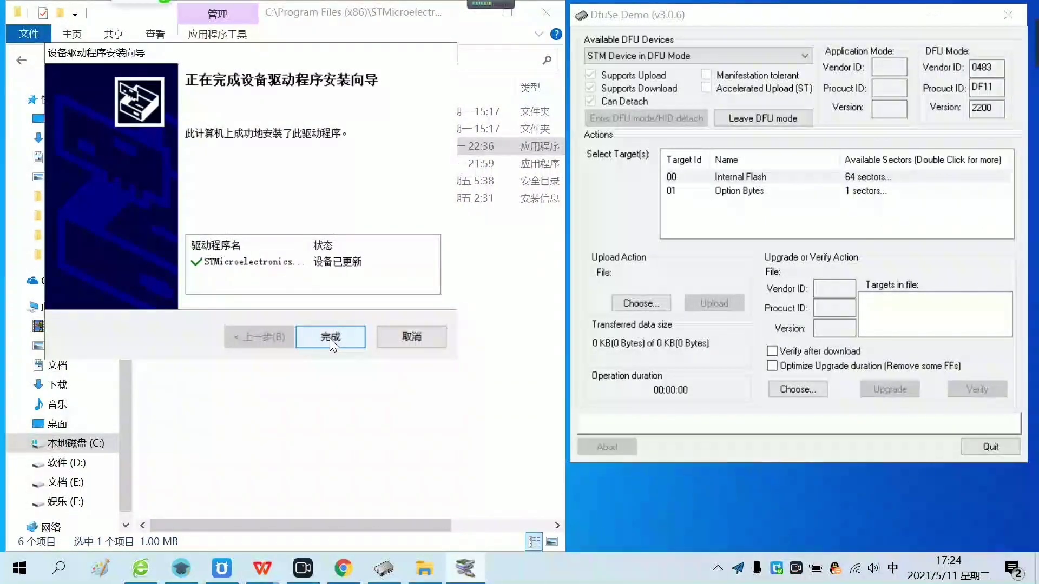
left_click(329, 338)
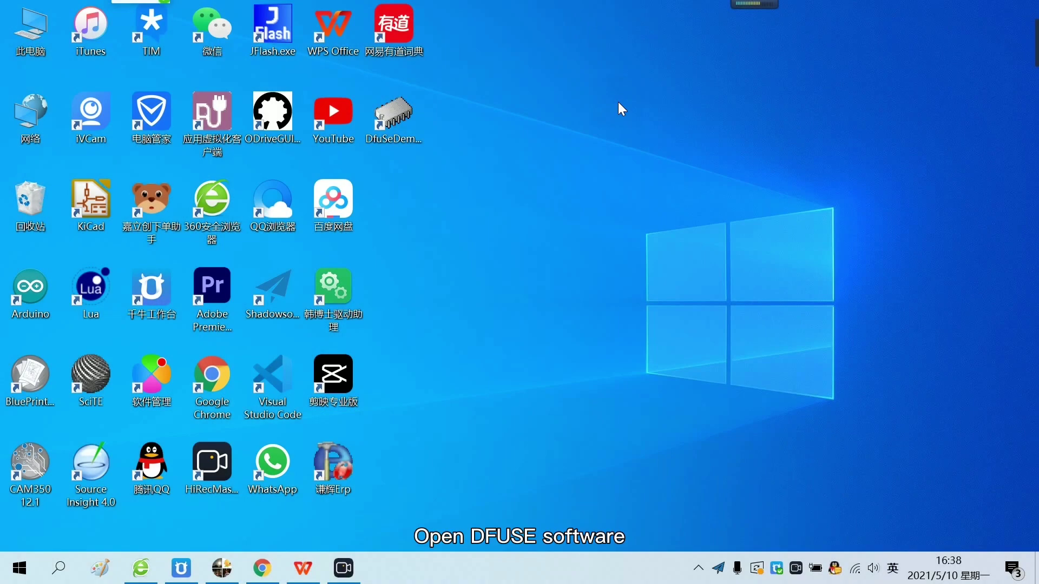
Step: Launch DfuSeDemo from the desktop and select STM Device in DFU Mode as the DFU device
left_click(403, 116)
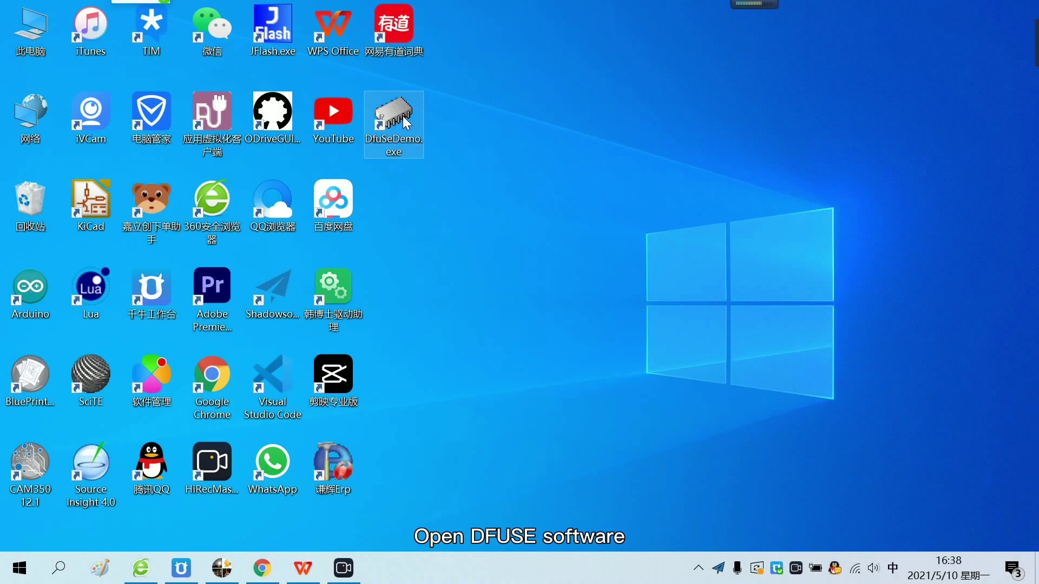
double_click(402, 116)
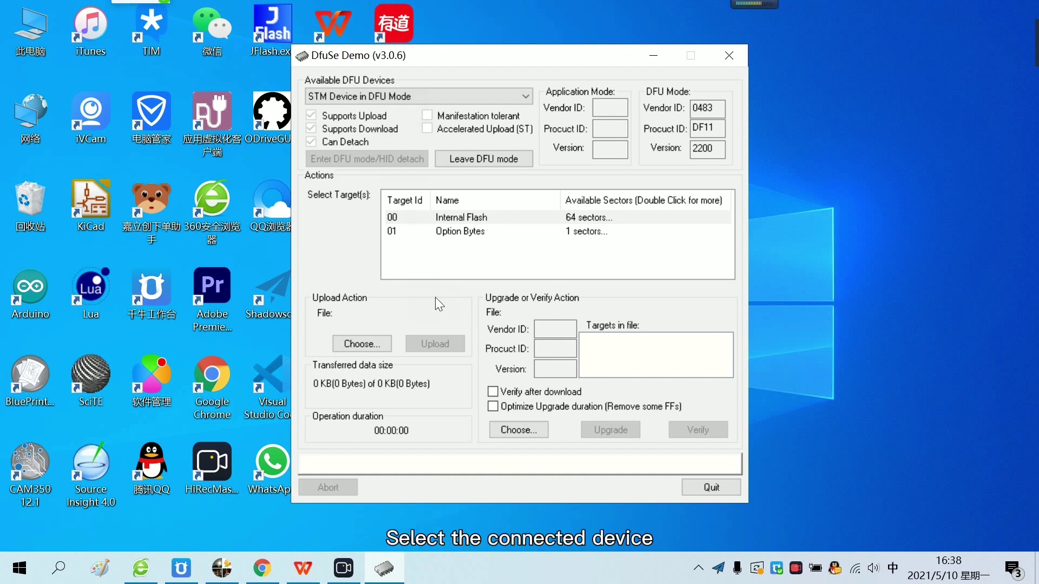
left_click(453, 90)
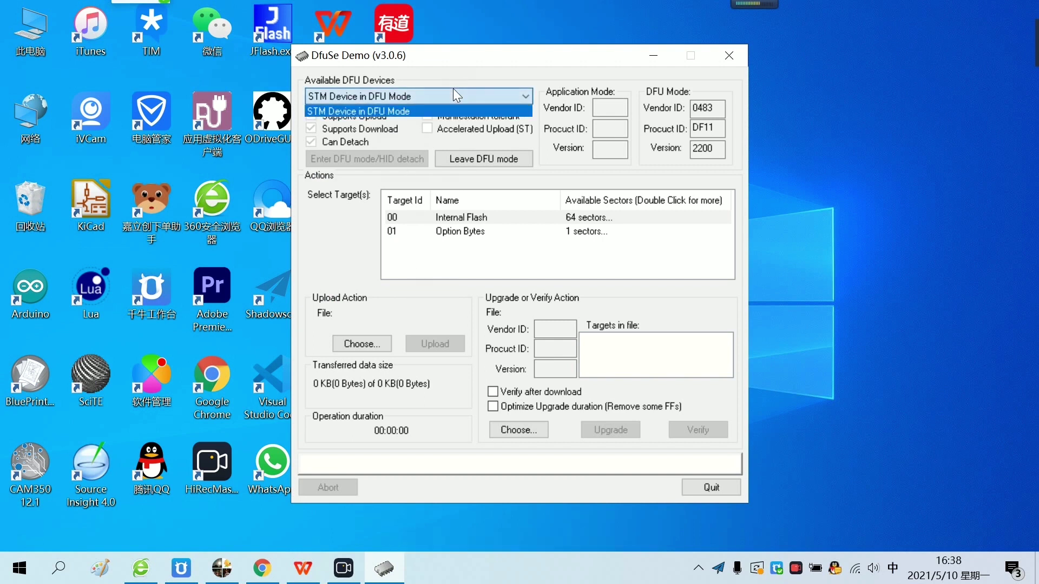
left_click(381, 110)
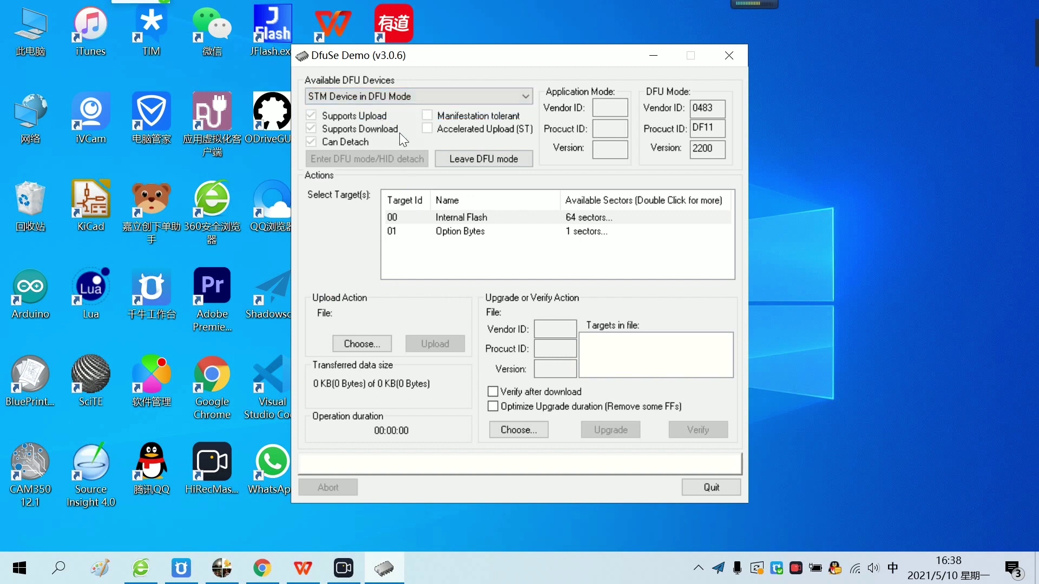
Step: Upgrade the device with MKS CANable V1.0.dfu, with verification after download and optimized upgrade duration enabled
left_click(493, 392)
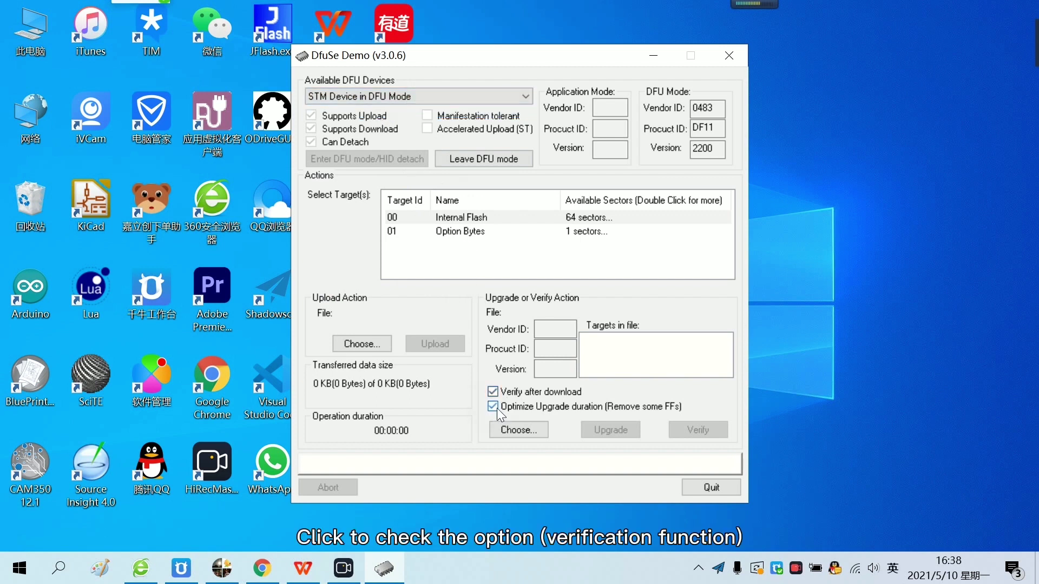
left_click(513, 429)
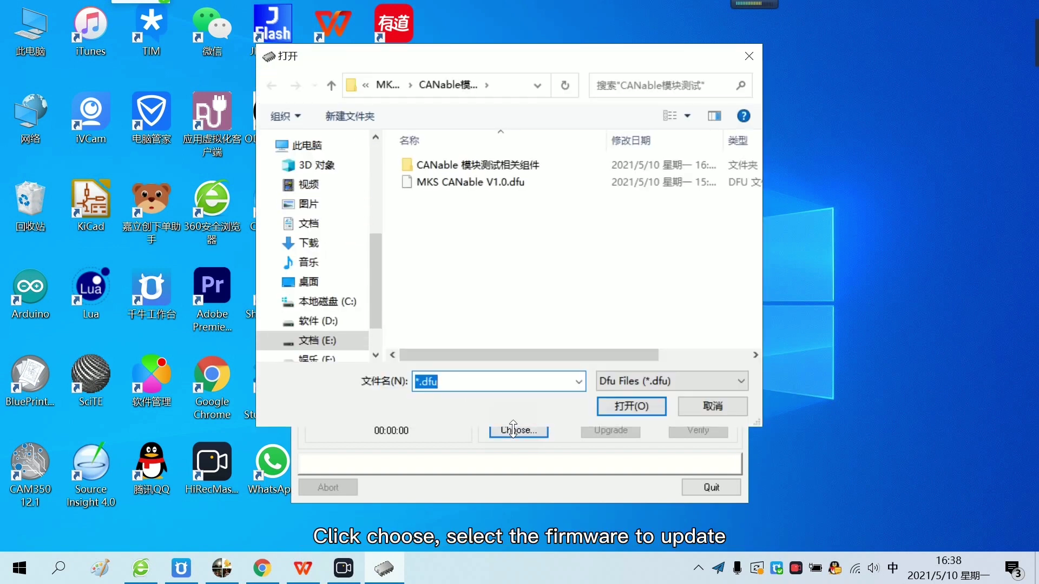
left_click(487, 182)
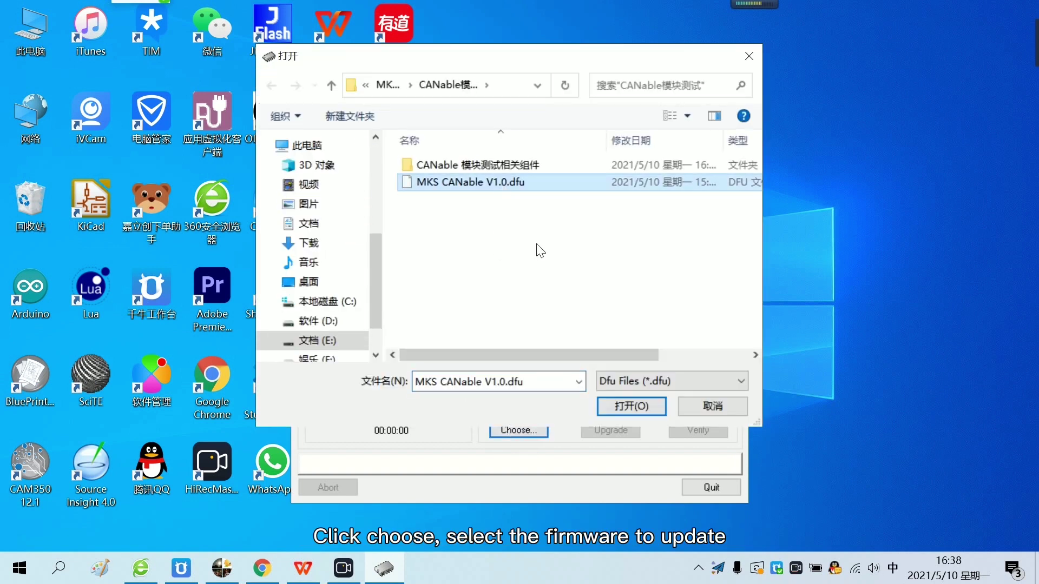
left_click(628, 405)
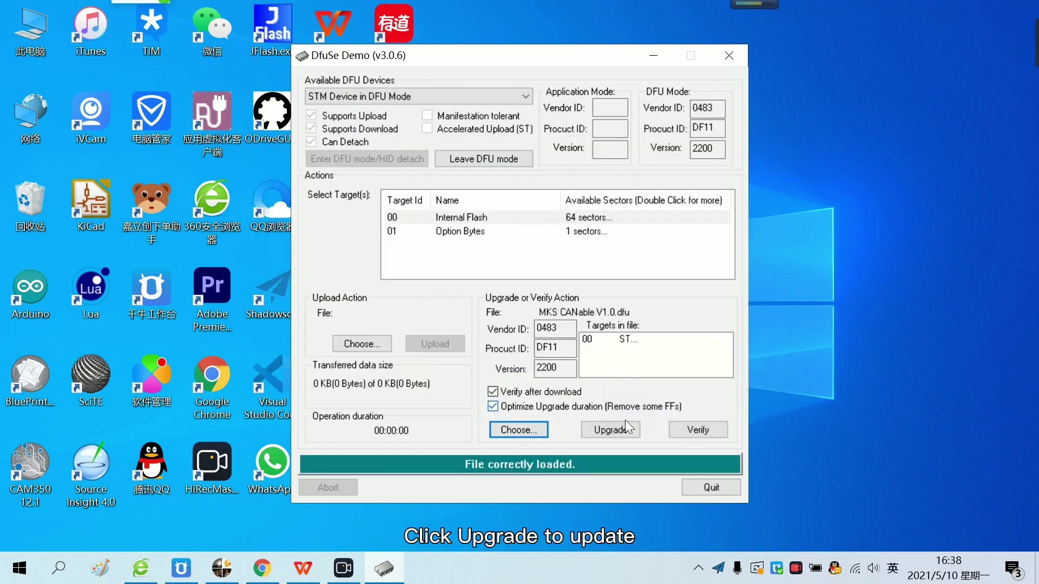
left_click(624, 429)
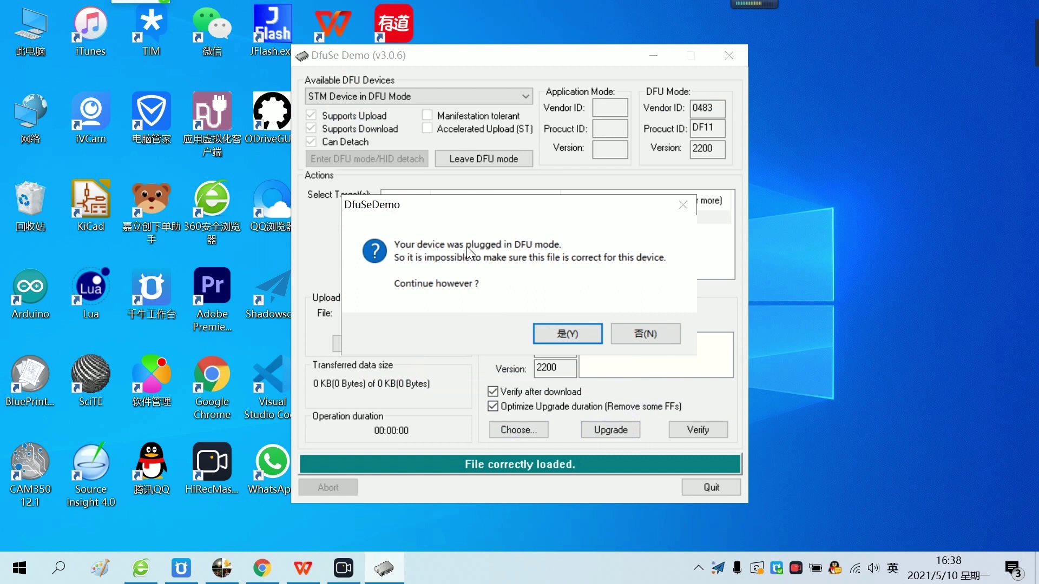
left_click(562, 336)
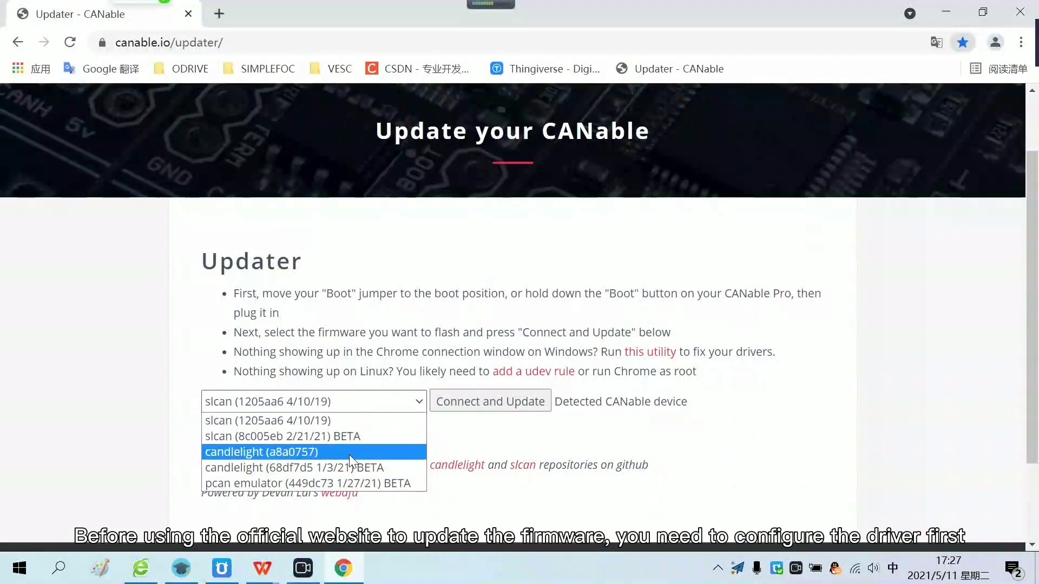
Step: On the canable.io updater page in Chrome, try to flash the candlelight (a8a0757) firmware to the STM32 BOOTLOADER device
left_click(351, 453)
left_click(489, 411)
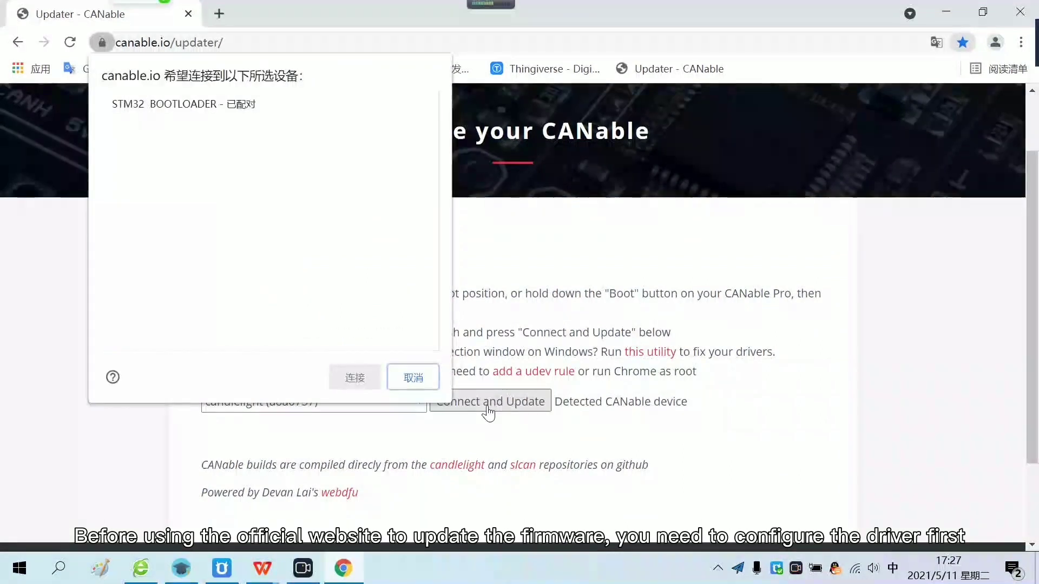
left_click(214, 103)
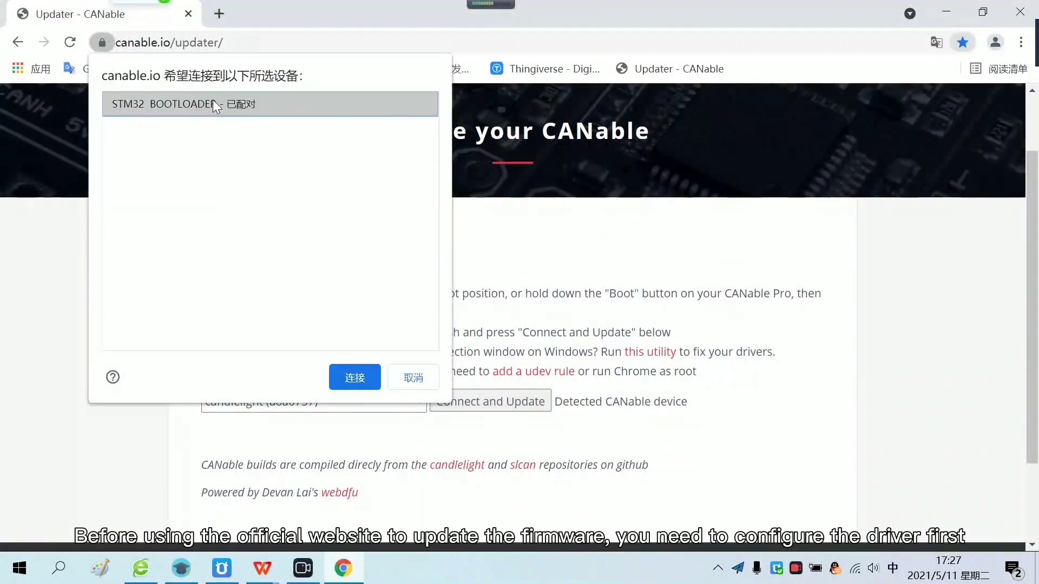
left_click(343, 375)
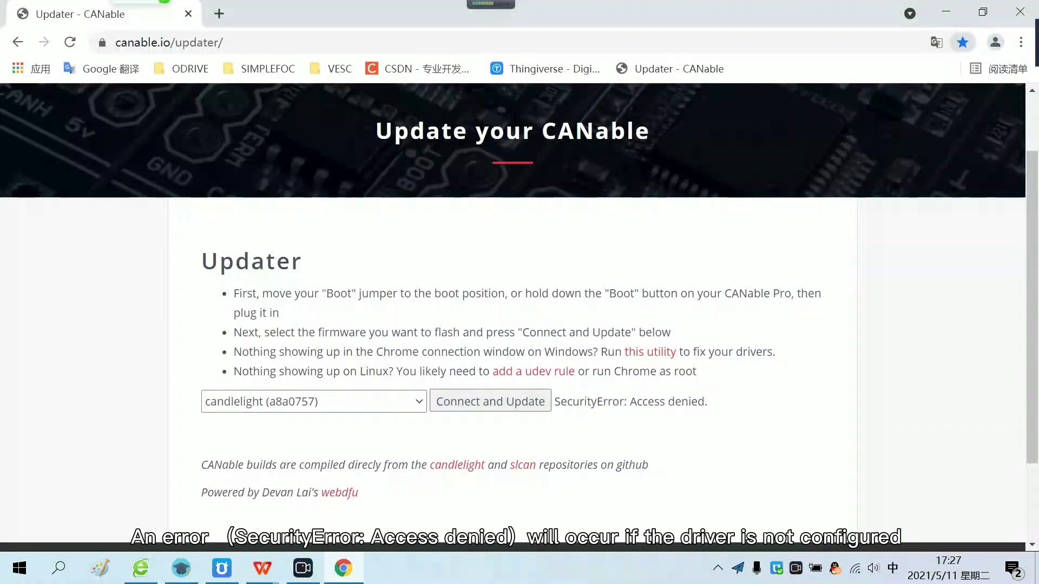
left_click_drag(572, 402, 737, 440)
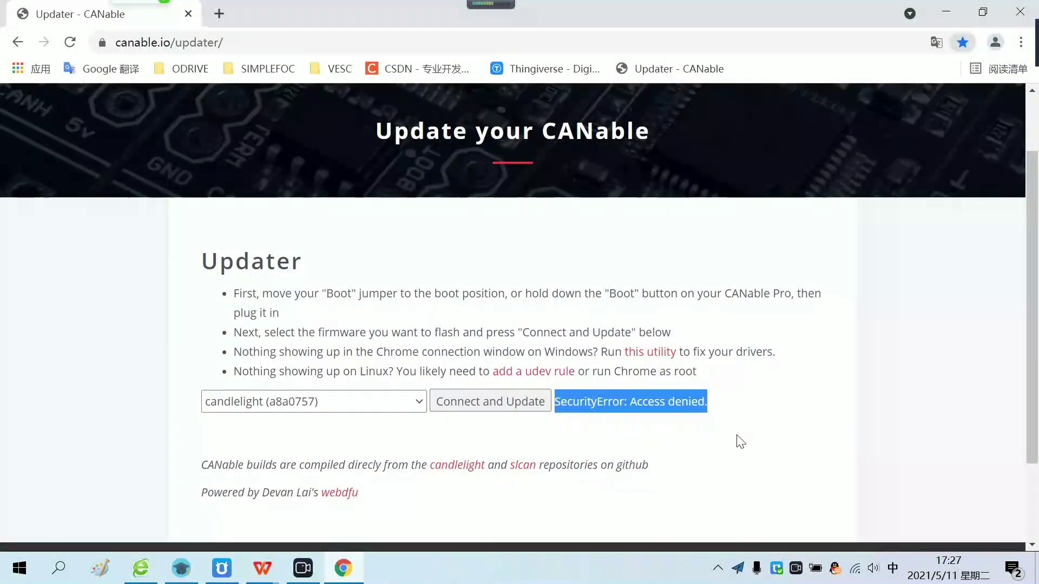
left_click(737, 440)
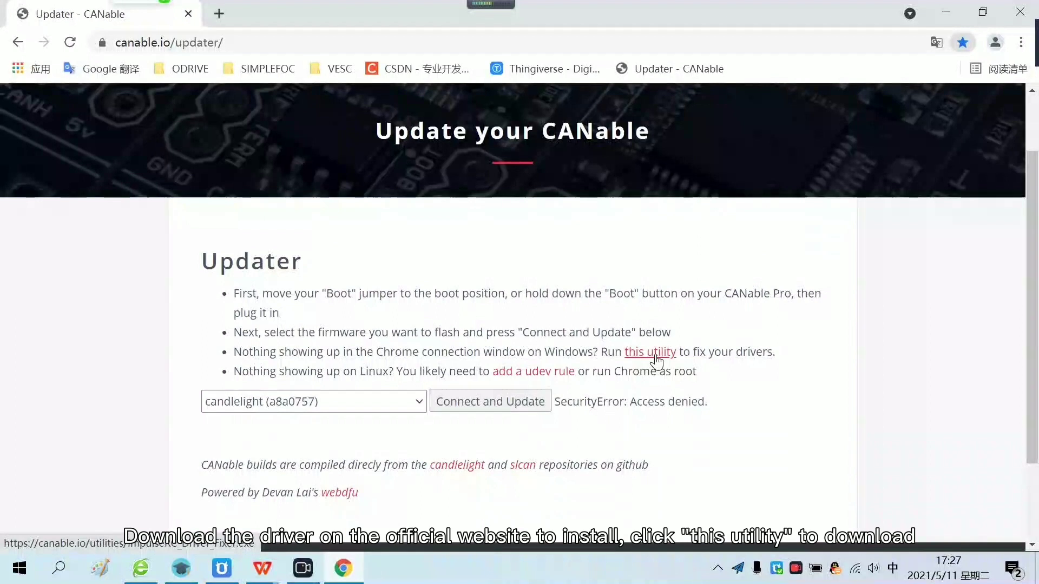
Step: Request the driver-fixing utility from the updater page without saving another copy, and run the existing ImpulseRC_Driver_Fixer.exe
left_click(656, 354)
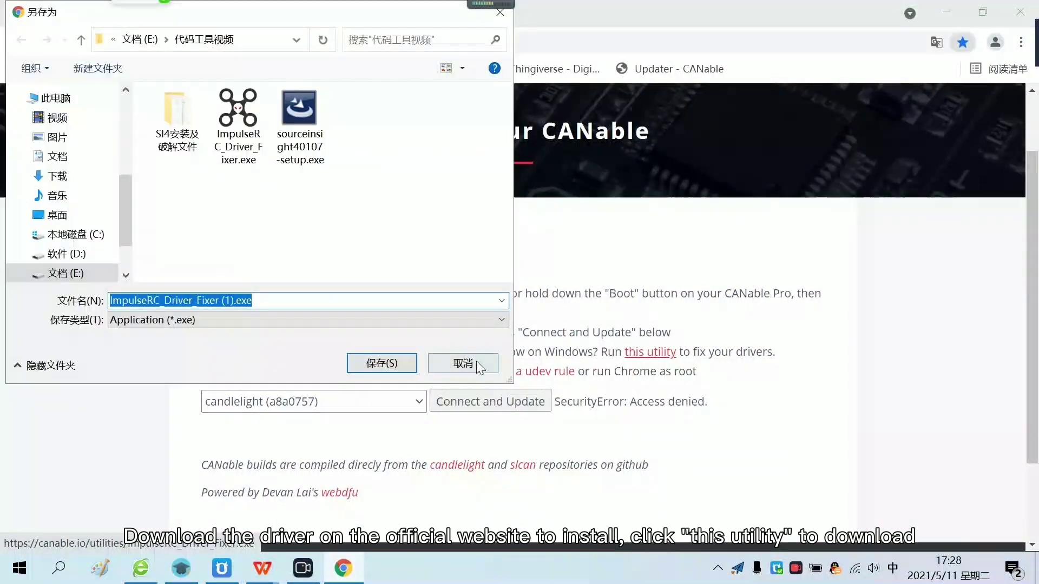
left_click(476, 362)
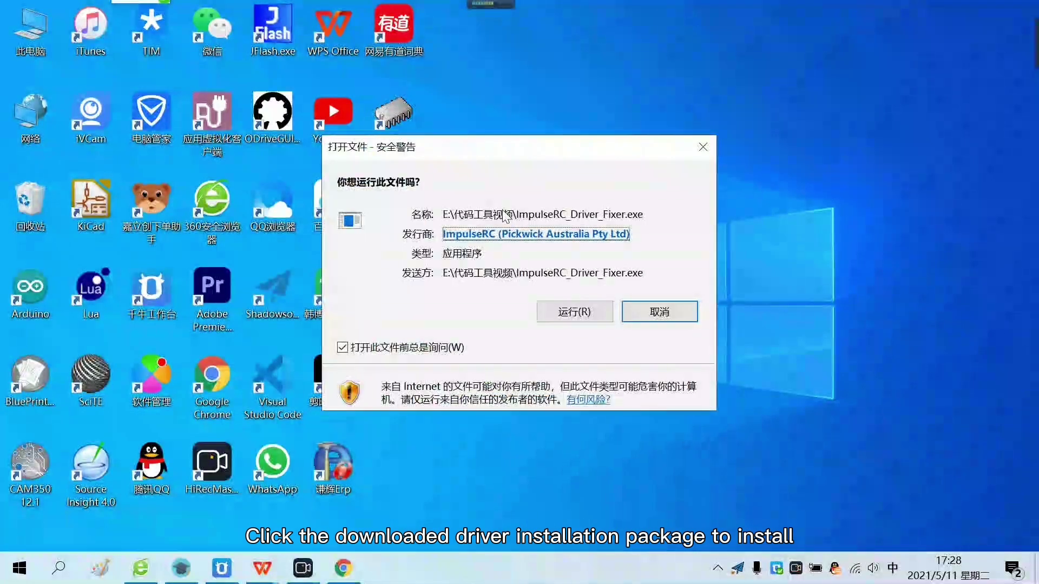
left_click(575, 312)
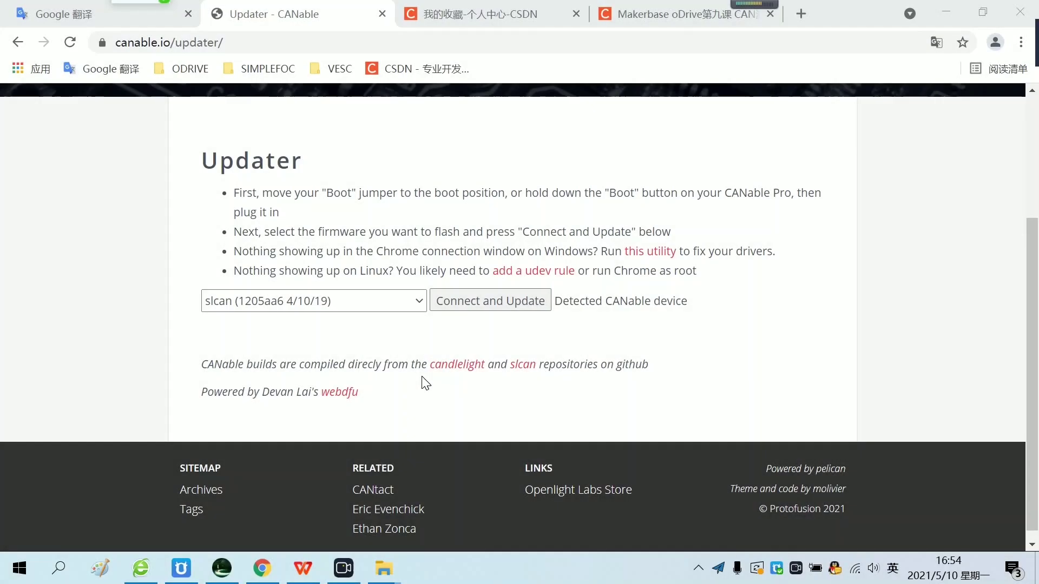
Step: Choose the candlelight (a8a0757) firmware on the updater page and start updating the paired STM32 BOOTLOADER device with it
left_click(379, 302)
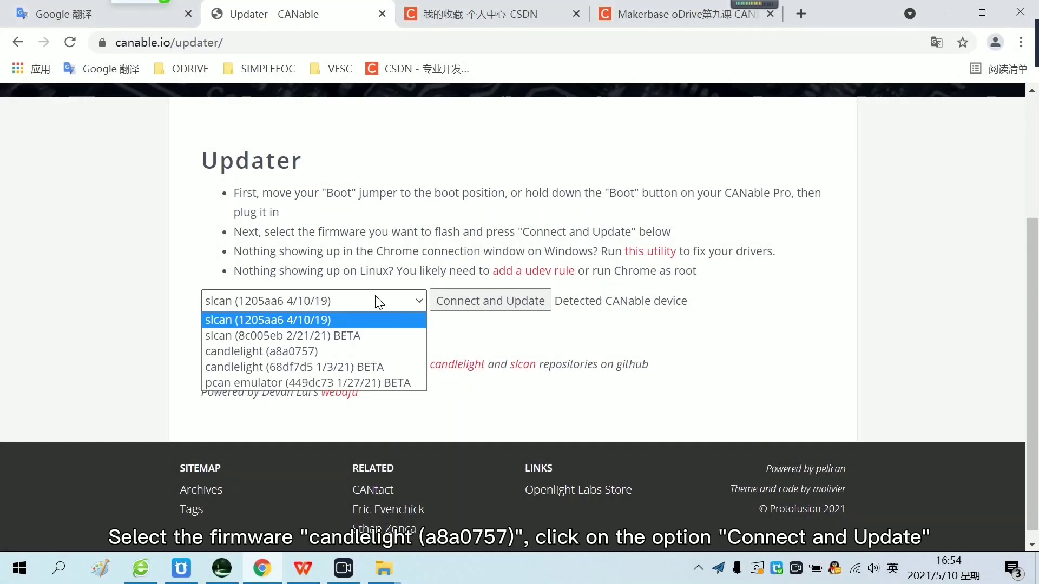
left_click(279, 350)
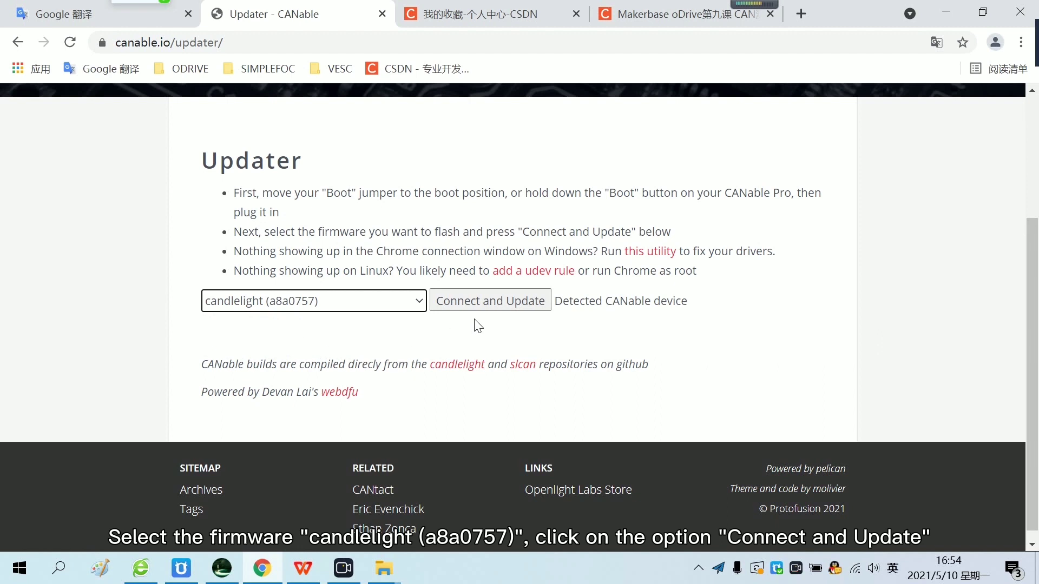
left_click(487, 307)
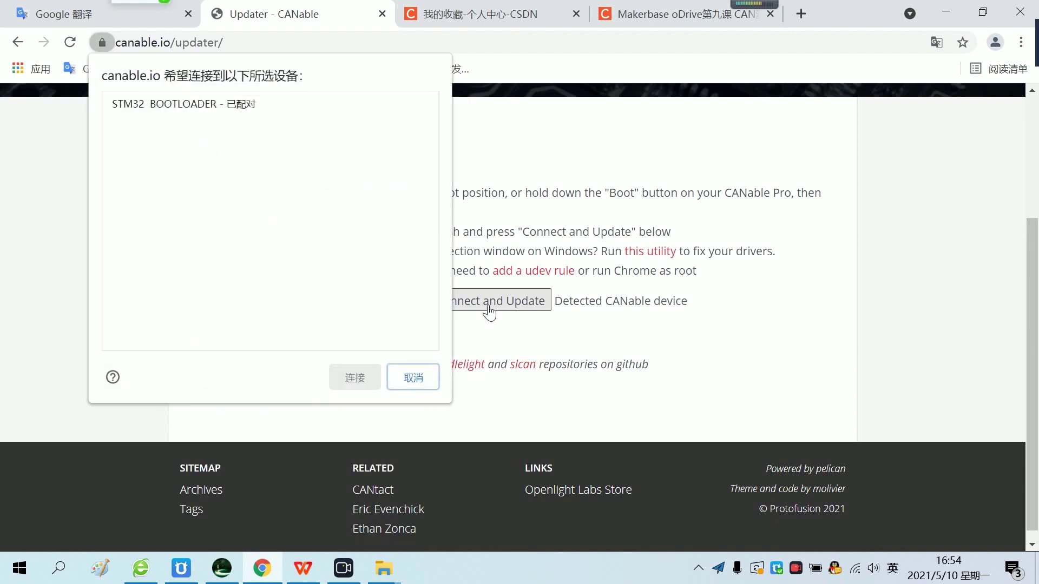
left_click(186, 107)
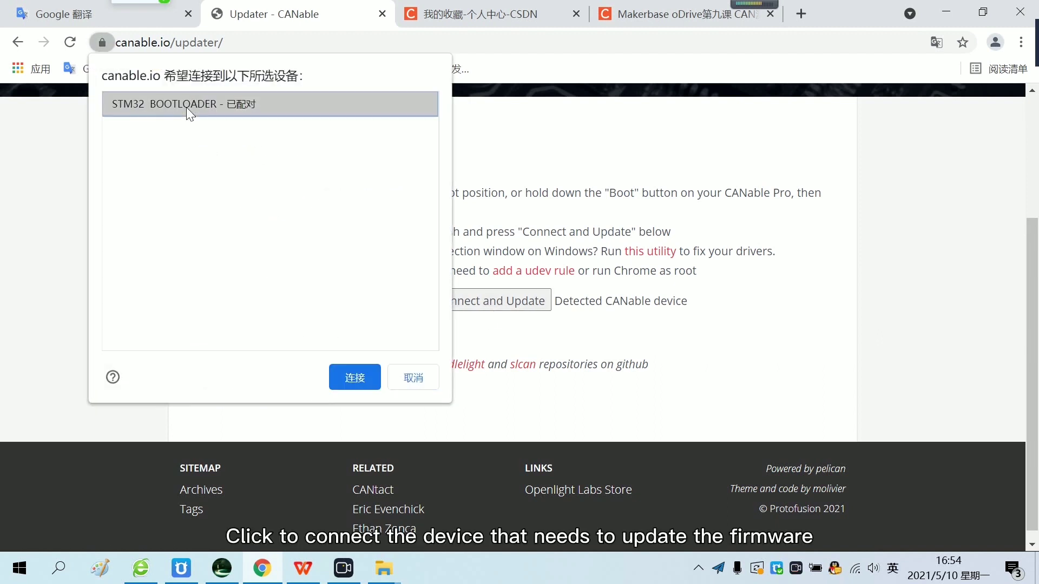
left_click(356, 377)
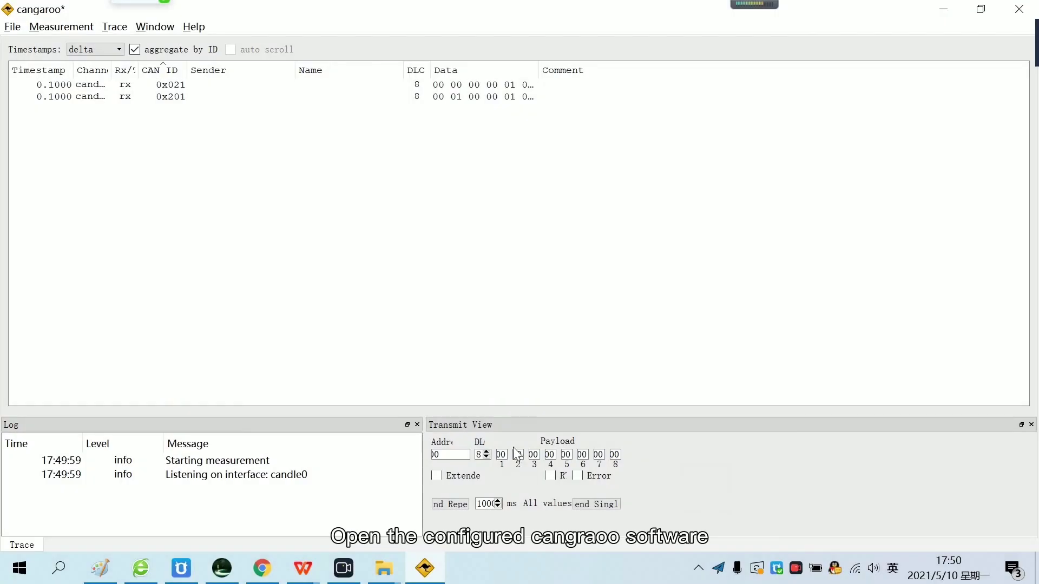
Step: In cangaroo, send a single RTR frame to address 217 with 10 in the first payload byte
double_click(441, 455)
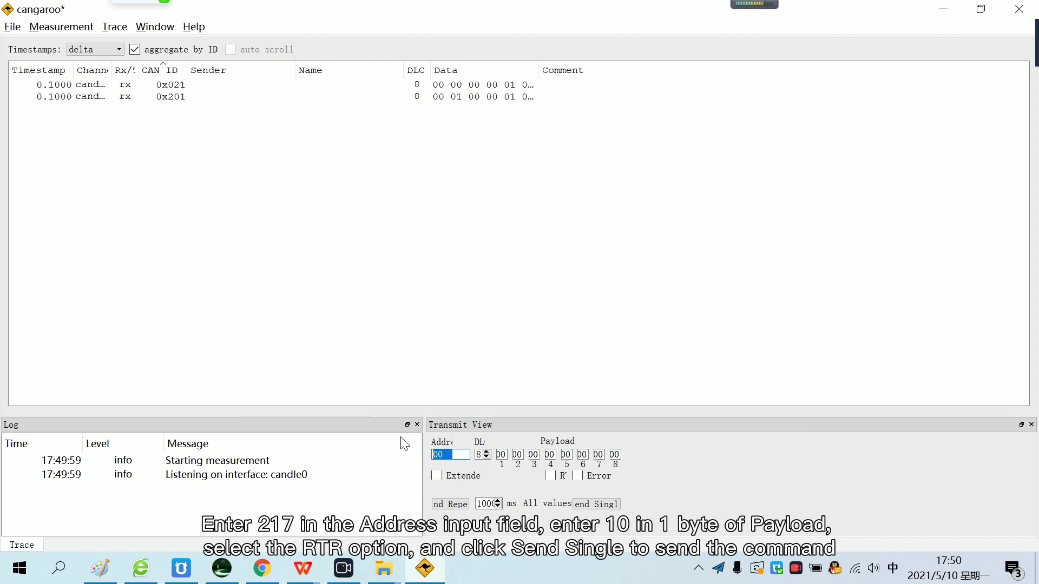
type("217")
double_click(498, 454)
type("10")
left_click(557, 476)
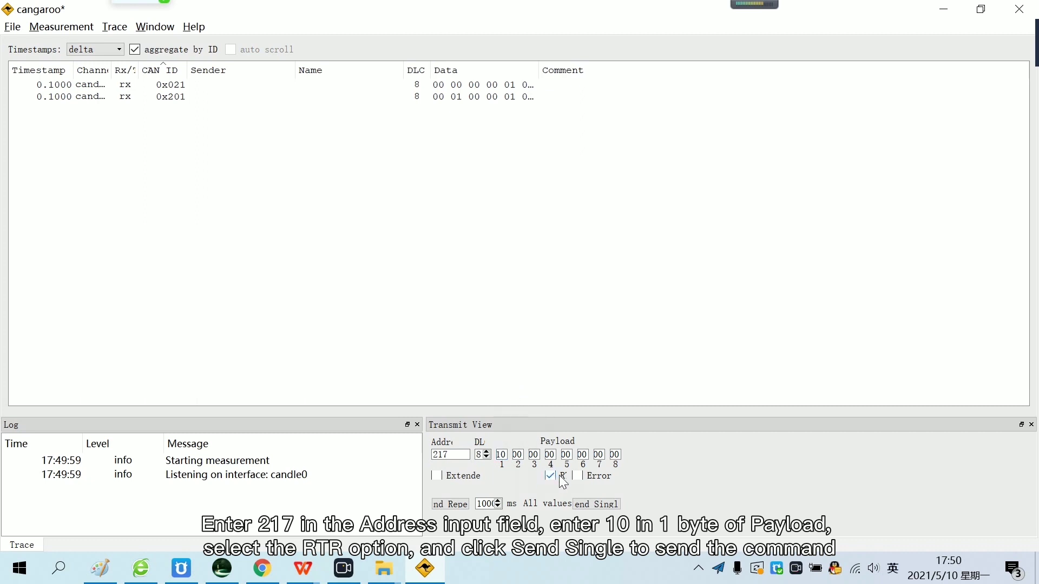
left_click(585, 506)
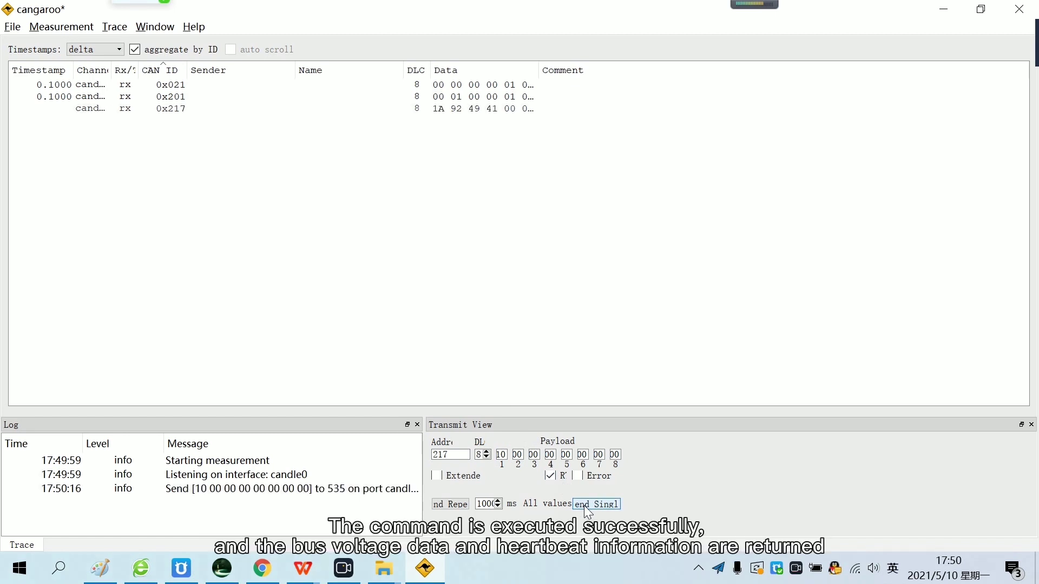